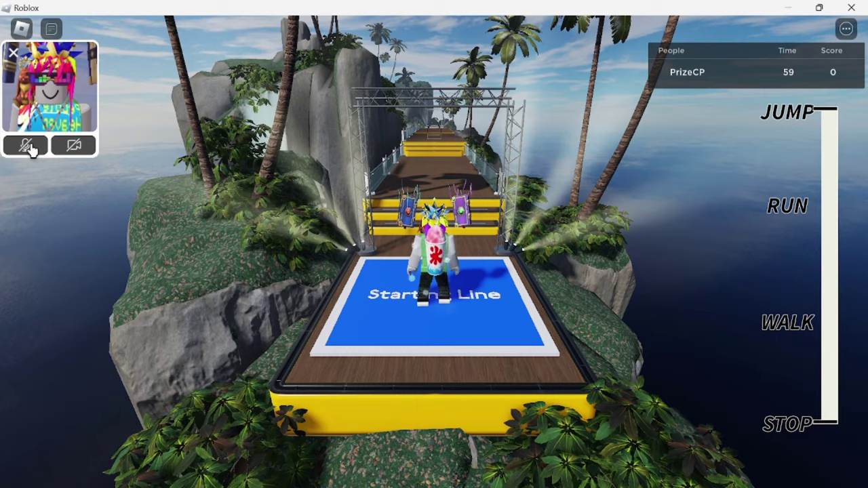
Enable the mic and camera, then run the avatar along the bridge through the green rings.
{"action": "left_click", "coordinate": [30, 149]}
{"action": "left_click", "coordinate": [68, 145]}
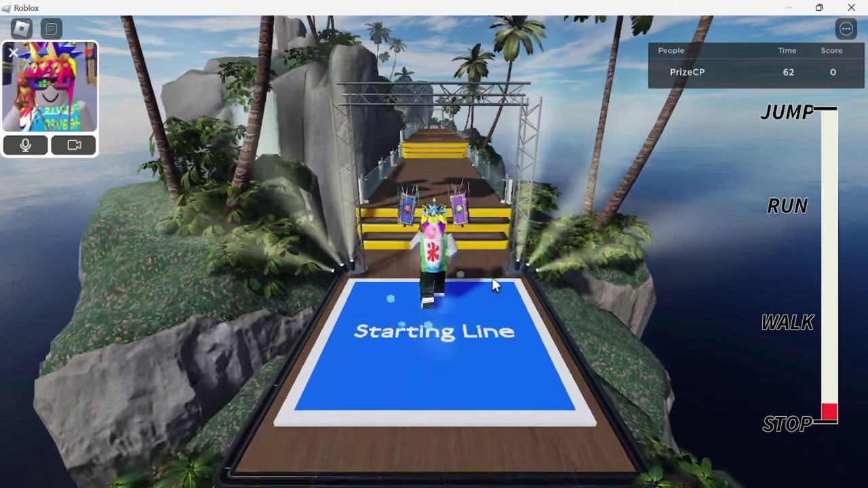
{"action": "key", "text": "w"}
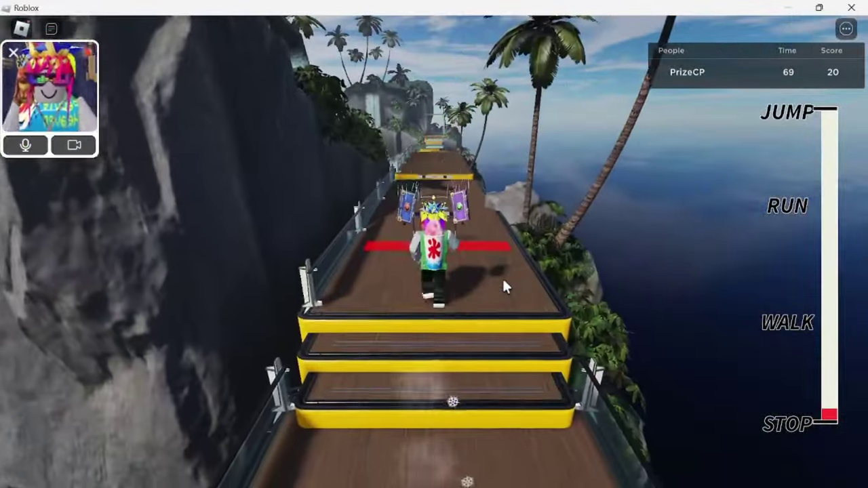
{"action": "key", "text": "w"}
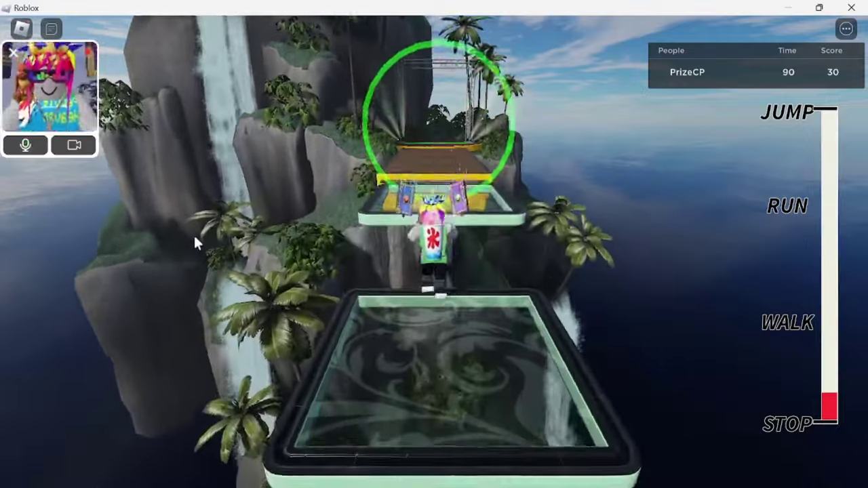
Turn off mic and camera, then briefly unmute to move the avatar onto the Finish Line.
{"action": "left_click", "coordinate": [26, 145]}
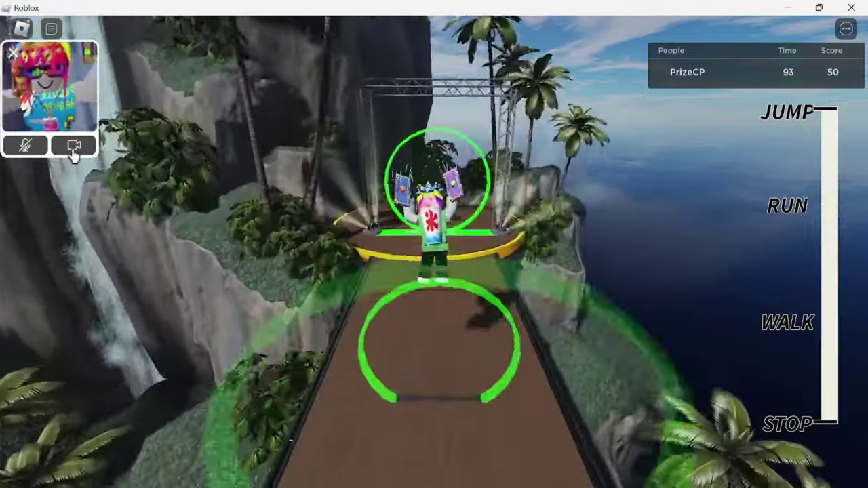
{"action": "left_click", "coordinate": [72, 151]}
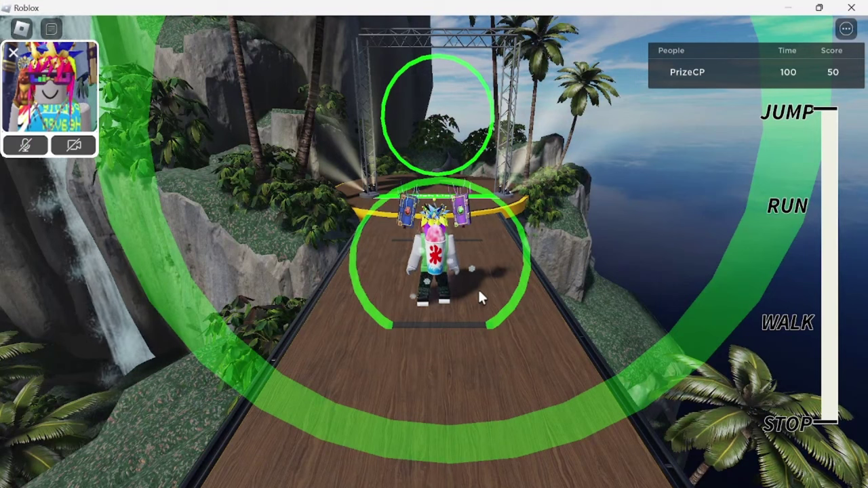
{"action": "left_click", "coordinate": [26, 145]}
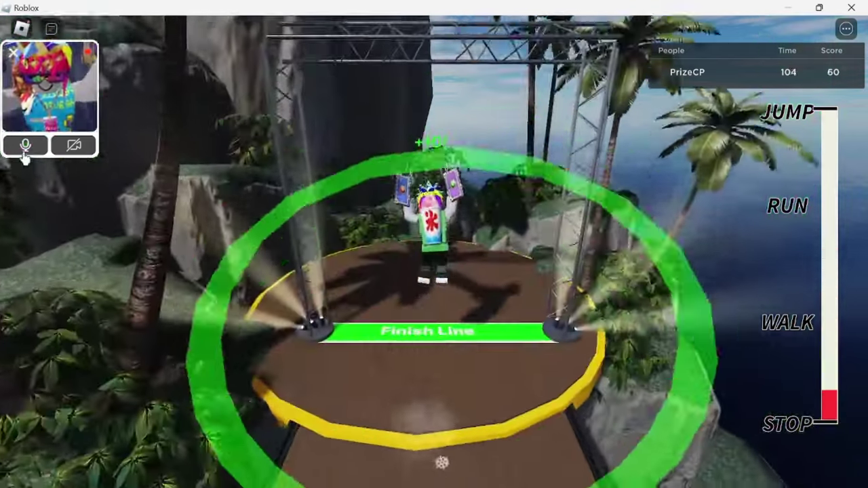
{"action": "left_click", "coordinate": [25, 145]}
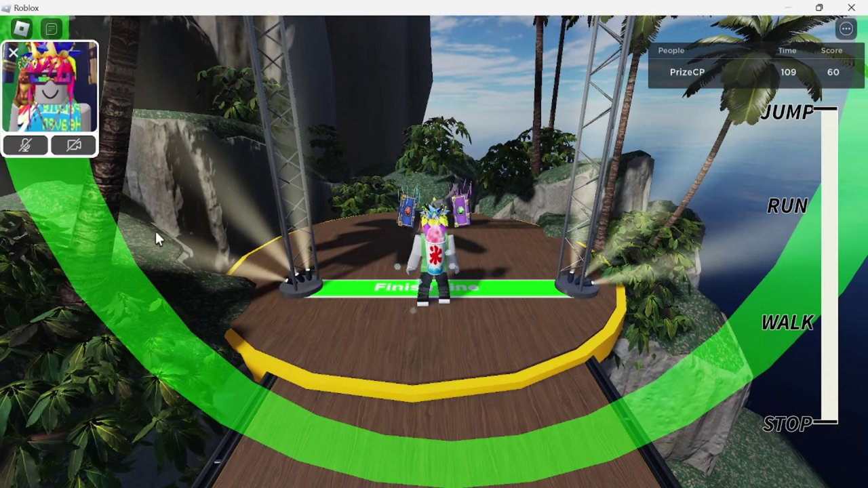
Run by voice past the finish into level 2, muting once before unmuting to continue.
{"action": "left_click", "coordinate": [25, 147]}
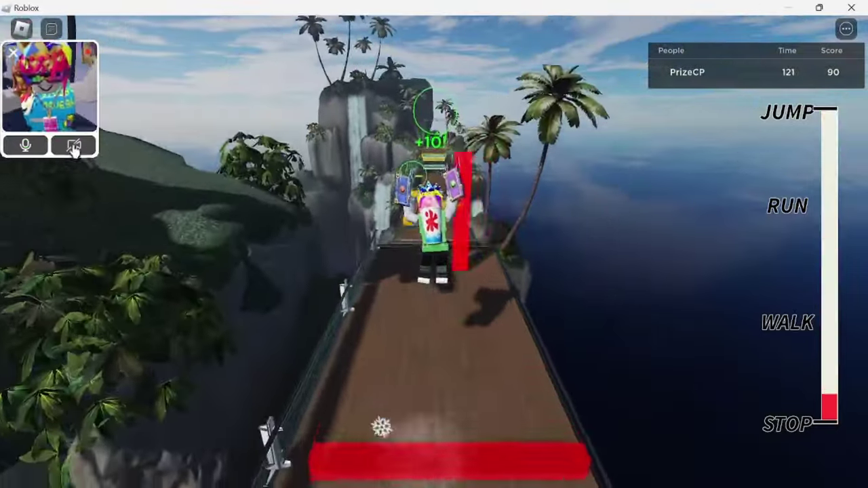
{"action": "left_click", "coordinate": [27, 147]}
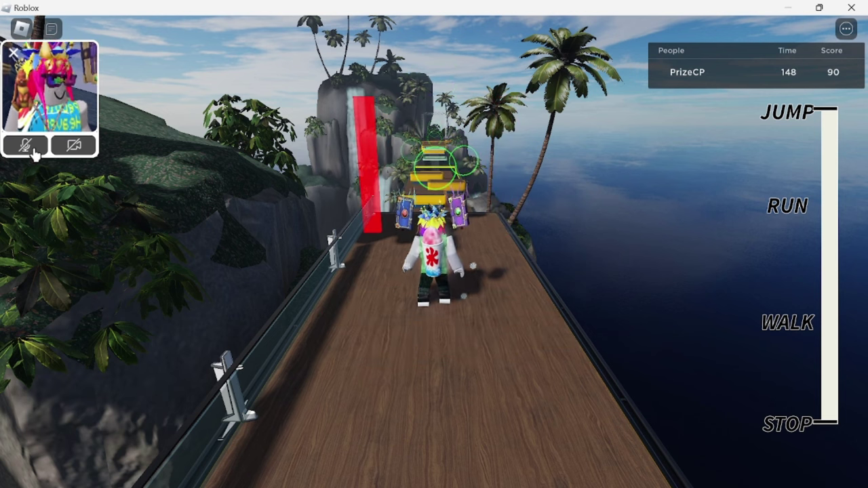
{"action": "left_click", "coordinate": [33, 150]}
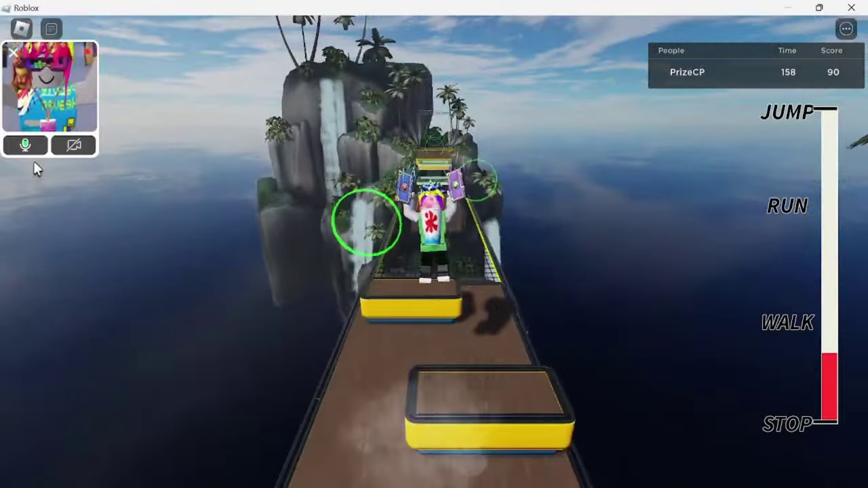
Mute the microphone to stop voice control of the avatar.
{"action": "left_click", "coordinate": [24, 145]}
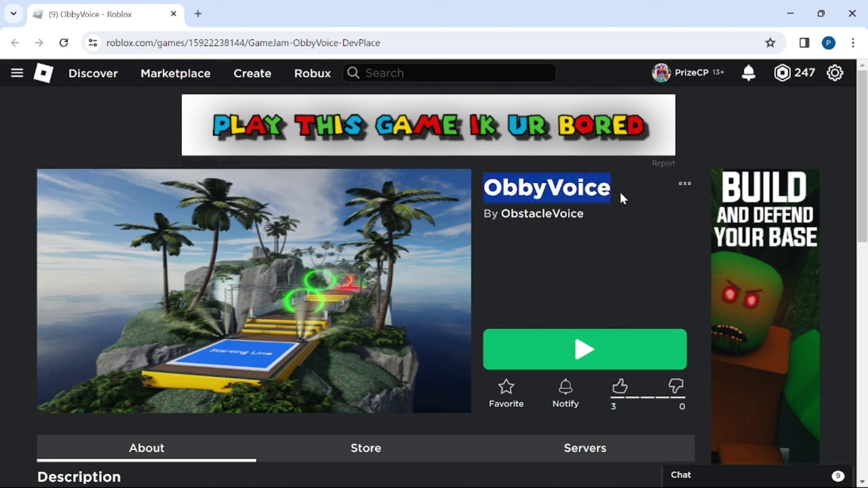
{"action": "left_click_drag", "start_coordinate": [614, 219], "coordinate": [483, 216]}
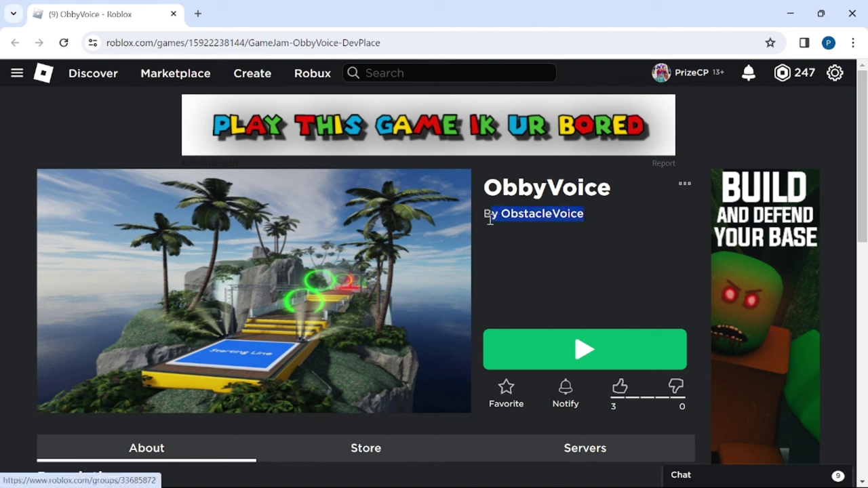
{"action": "left_click", "coordinate": [535, 266]}
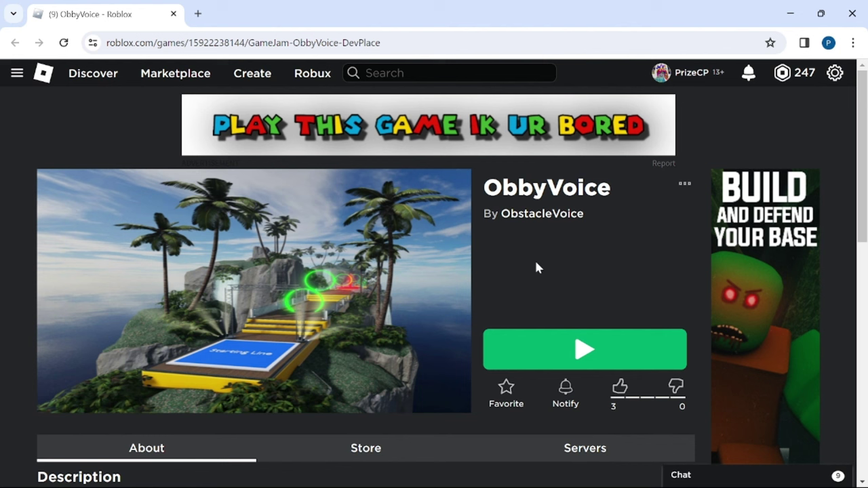